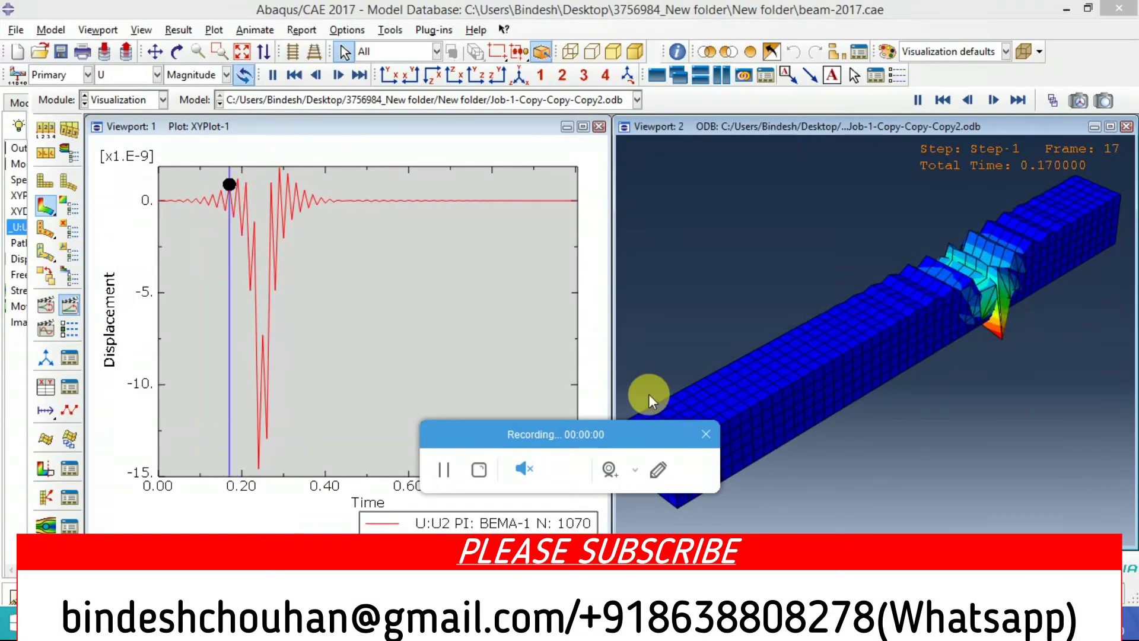
# Step: Let the beam animation play, then open Common Plot Options and move the dialog aside
pyautogui.moveTo(585, 444); pyautogui.dragTo(403, 522)
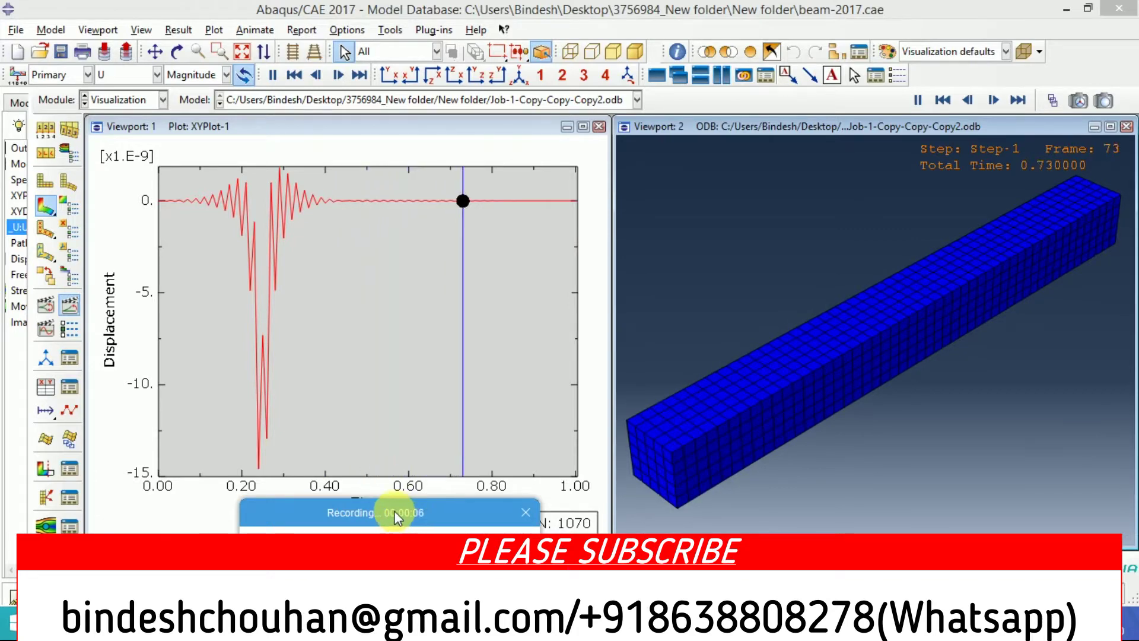
pyautogui.moveTo(397, 517); pyautogui.dragTo(335, 518)
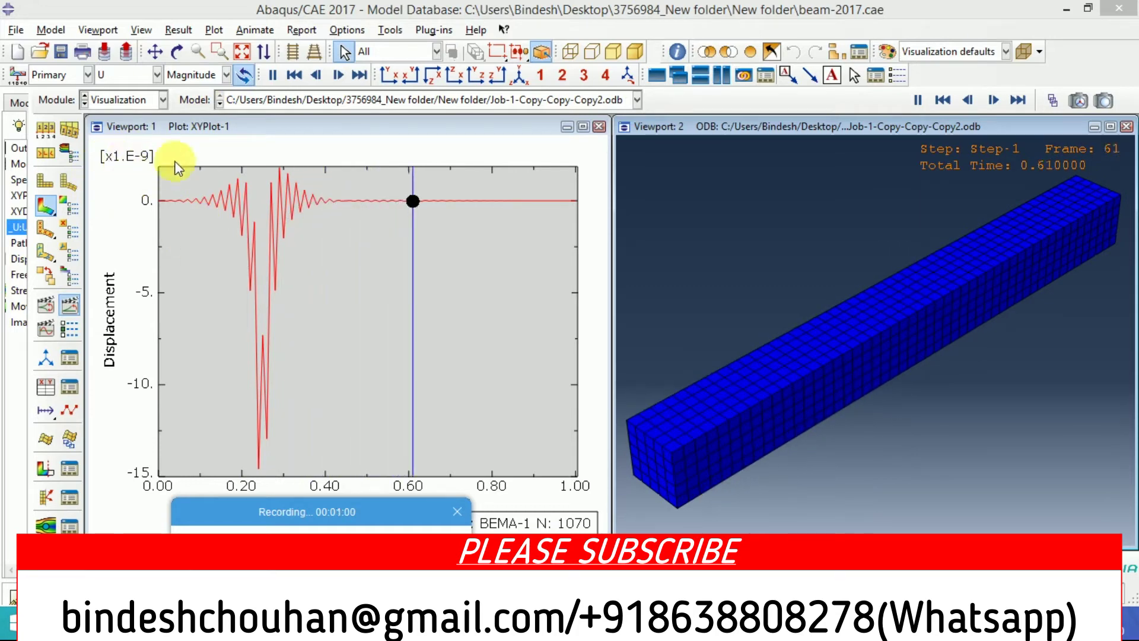
pyautogui.moveTo(279, 522)
pyautogui.mouseDown()
pyautogui.moveTo(243, 540)
pyautogui.moveTo(138, 537)
pyautogui.moveTo(164, 524)
pyautogui.mouseUp()
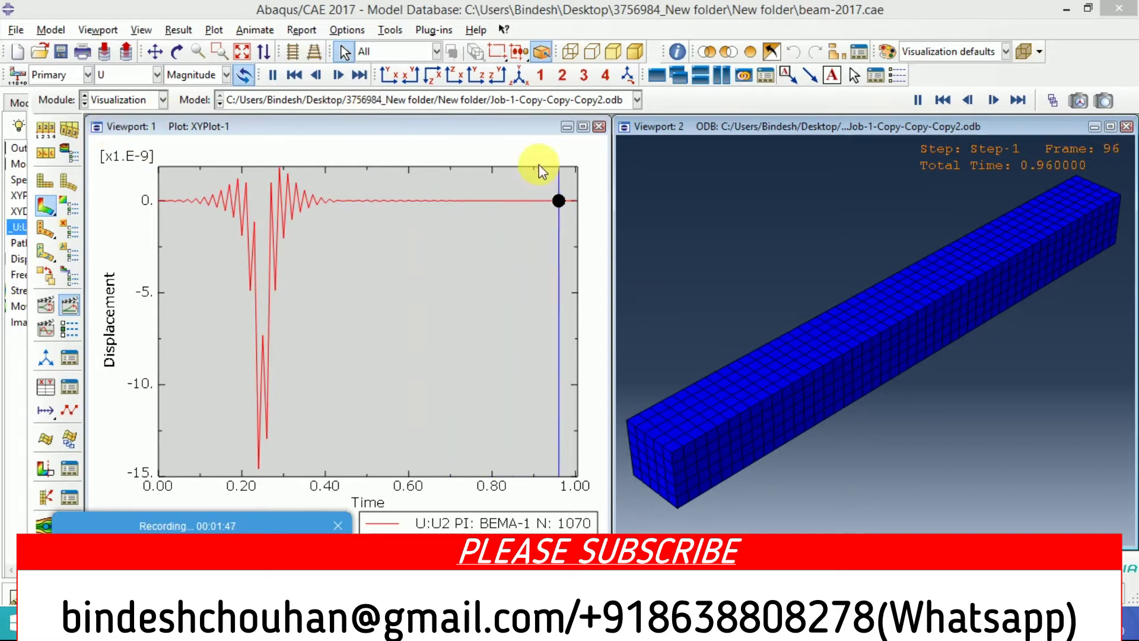
pyautogui.click(69, 153)
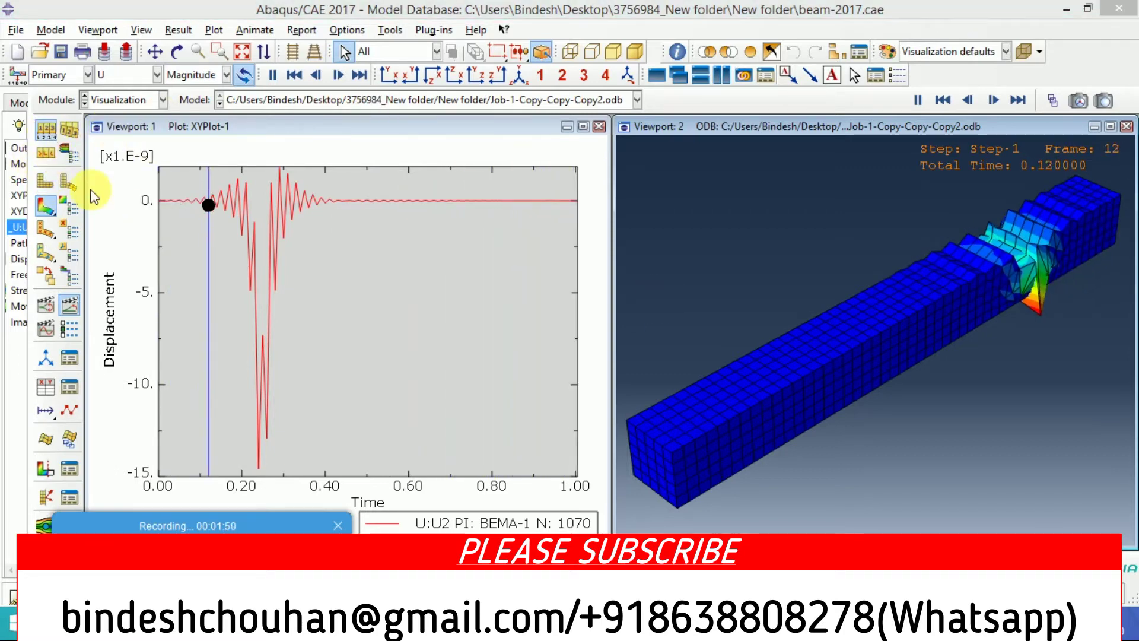
pyautogui.moveTo(194, 121); pyautogui.dragTo(432, 267)
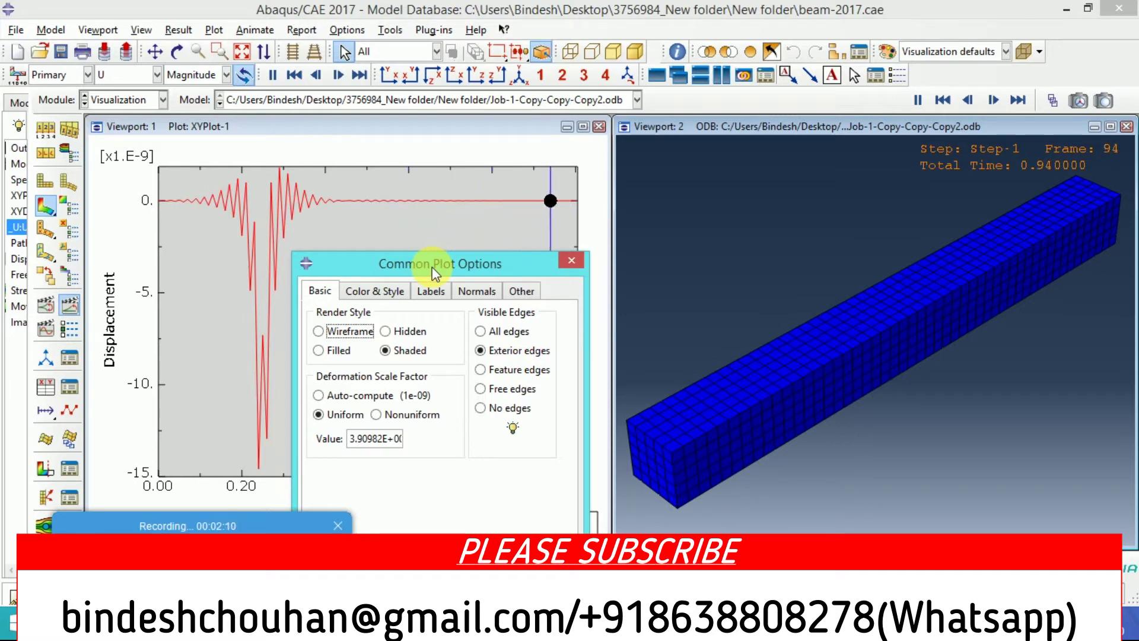
# Step: Set Visible Edges to Free edges for the beam, apply it, and activate the beam viewport
pyautogui.moveTo(432, 267); pyautogui.dragTo(457, 265)
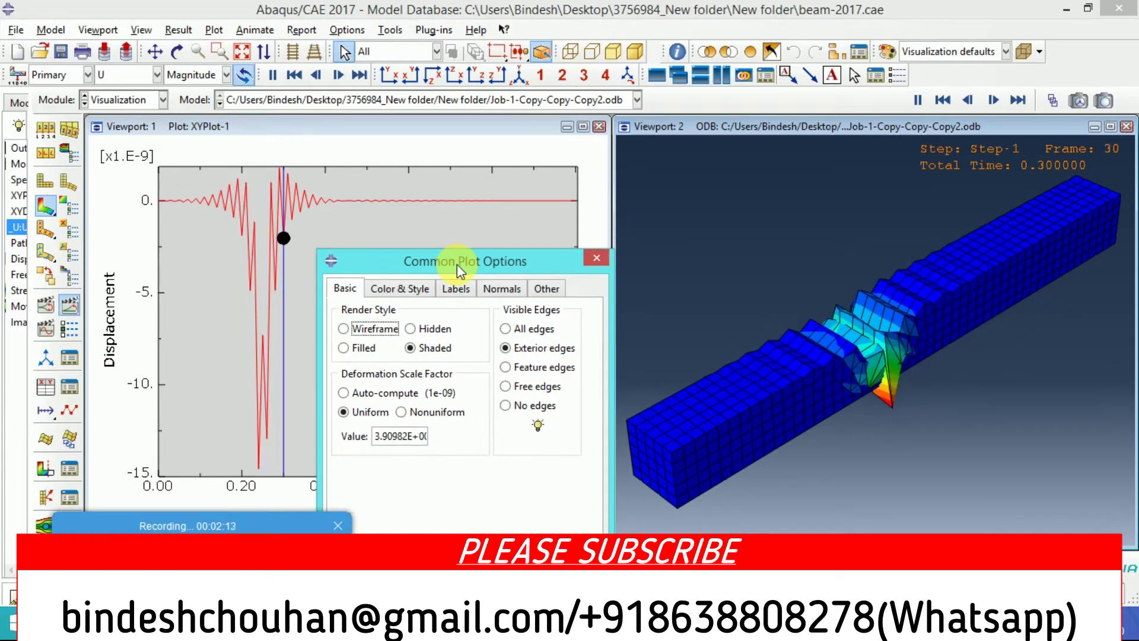
pyautogui.moveTo(457, 265); pyautogui.dragTo(451, 238)
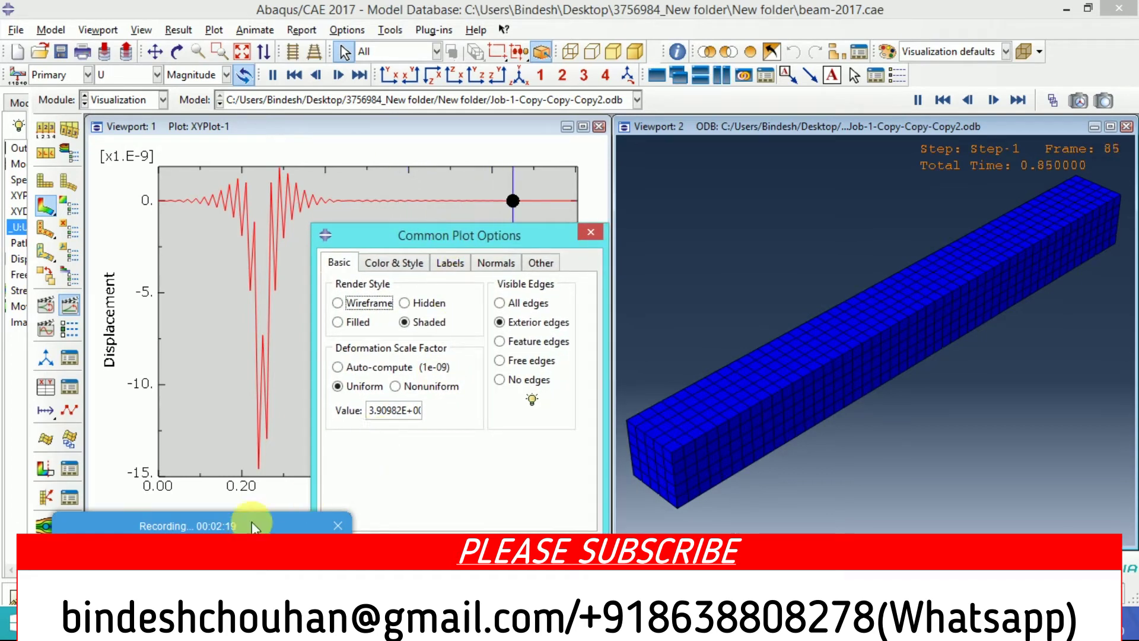
pyautogui.moveTo(251, 521); pyautogui.dragTo(209, 527)
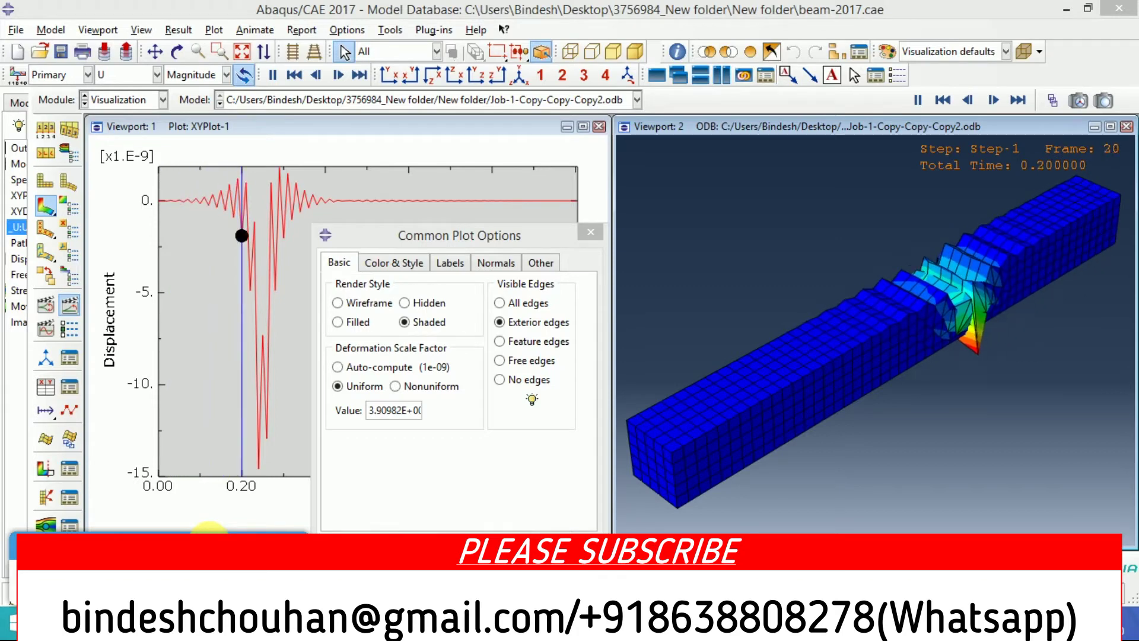
pyautogui.click(502, 358)
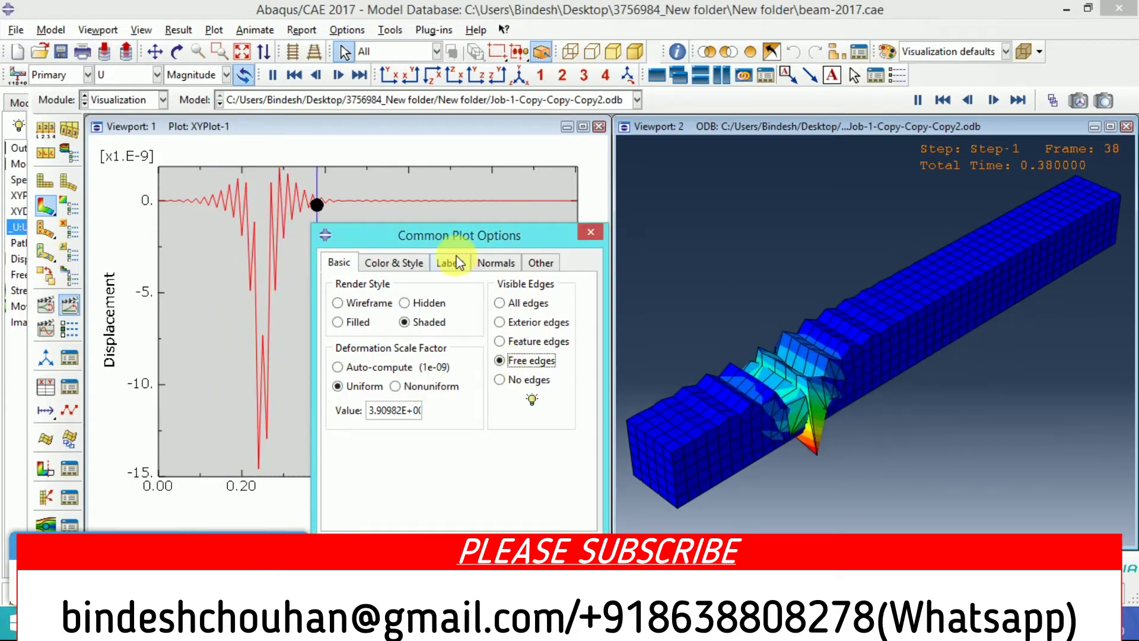
pyautogui.moveTo(464, 235); pyautogui.dragTo(468, 216)
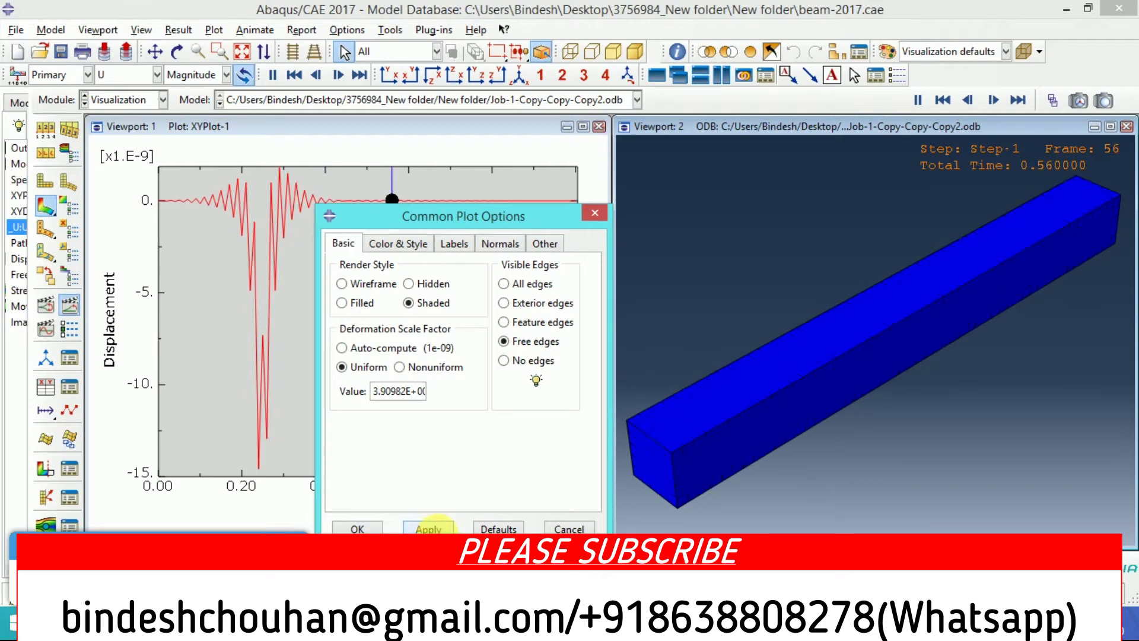
pyautogui.click(358, 527)
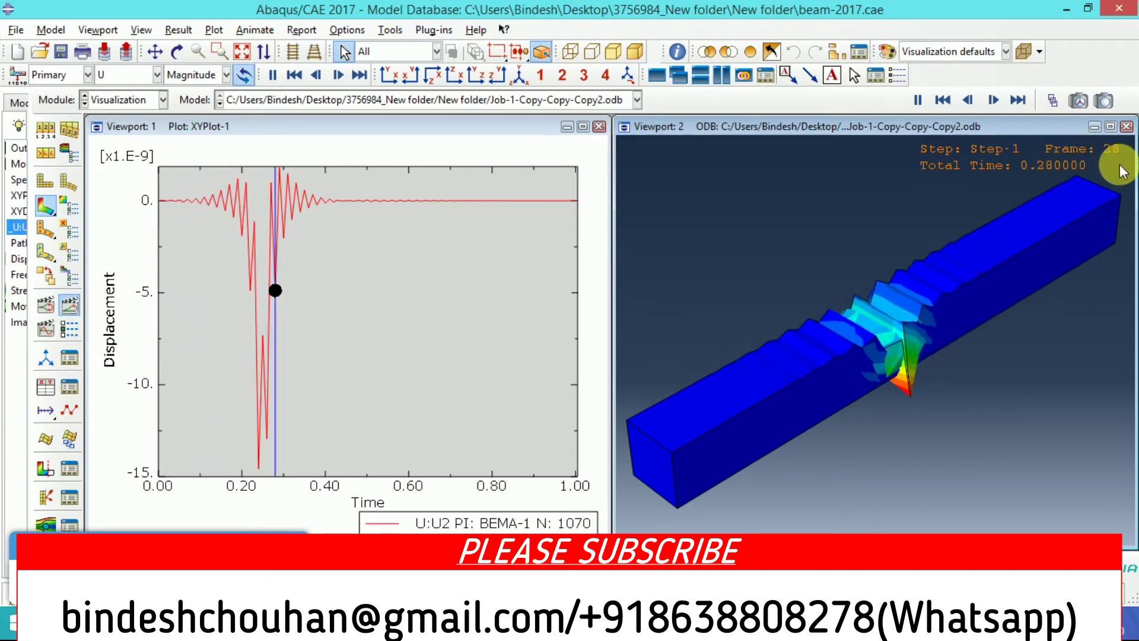
pyautogui.click(847, 126)
# Step: Tile the viewports, give the beam a Uniform deformation scale of 1, and re-maximize Viewport 2
pyautogui.doubleClick(846, 125)
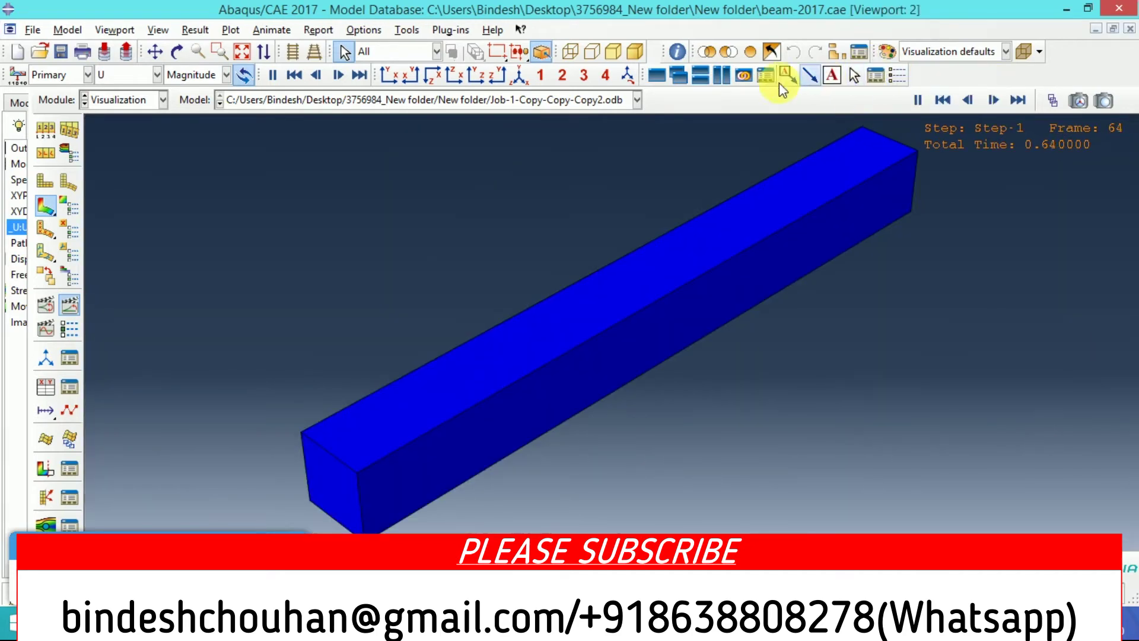
pyautogui.click(721, 73)
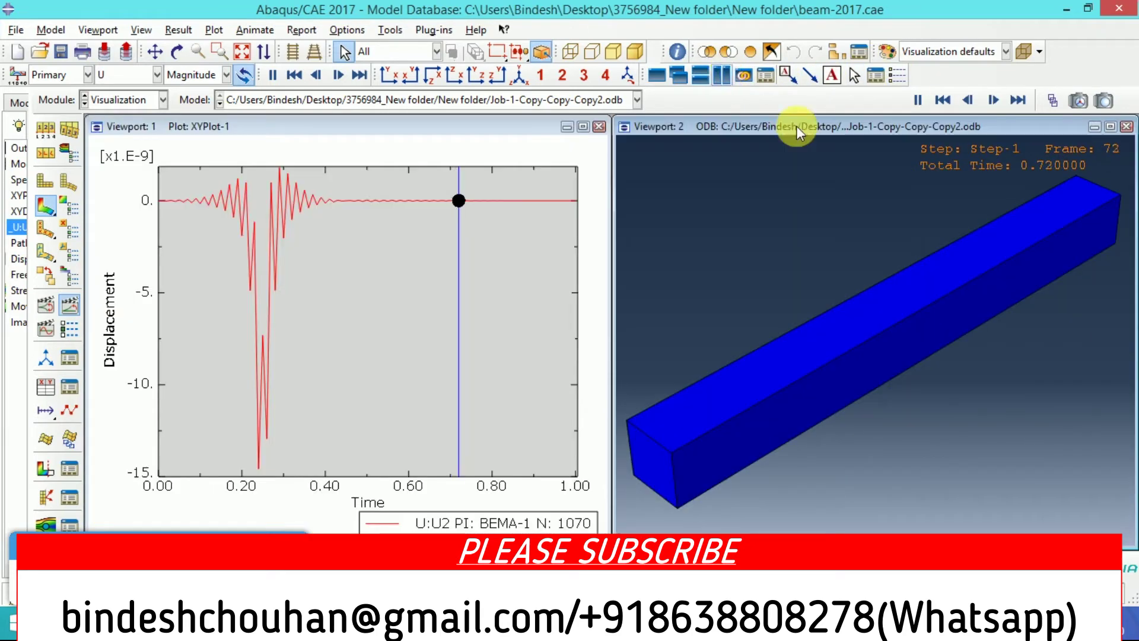
pyautogui.click(48, 131)
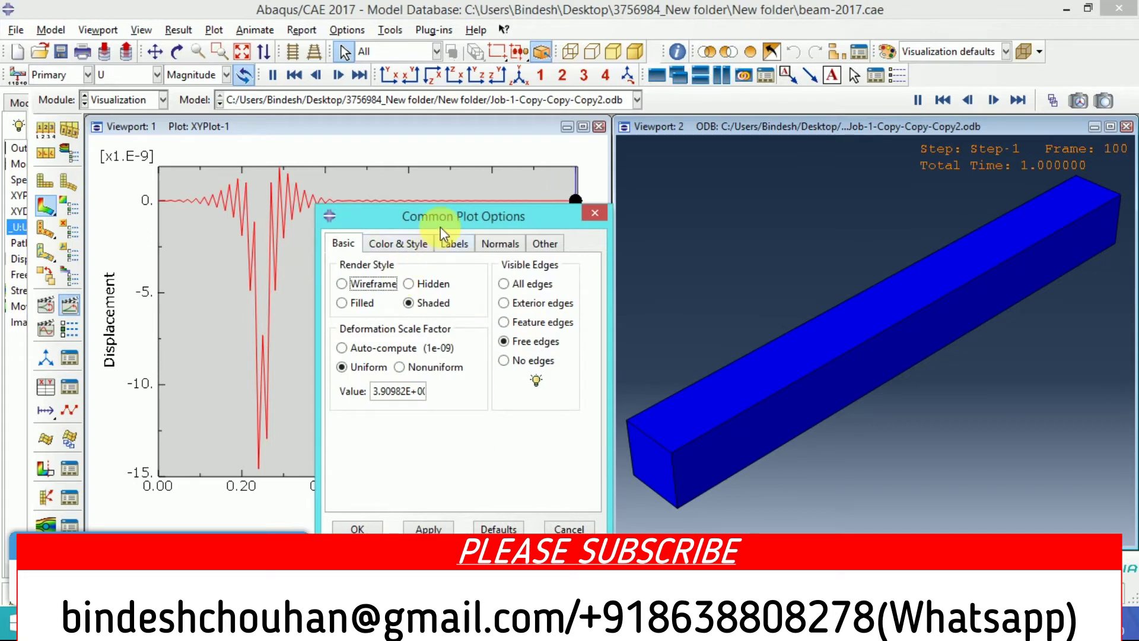
pyautogui.moveTo(440, 226); pyautogui.dragTo(149, 171)
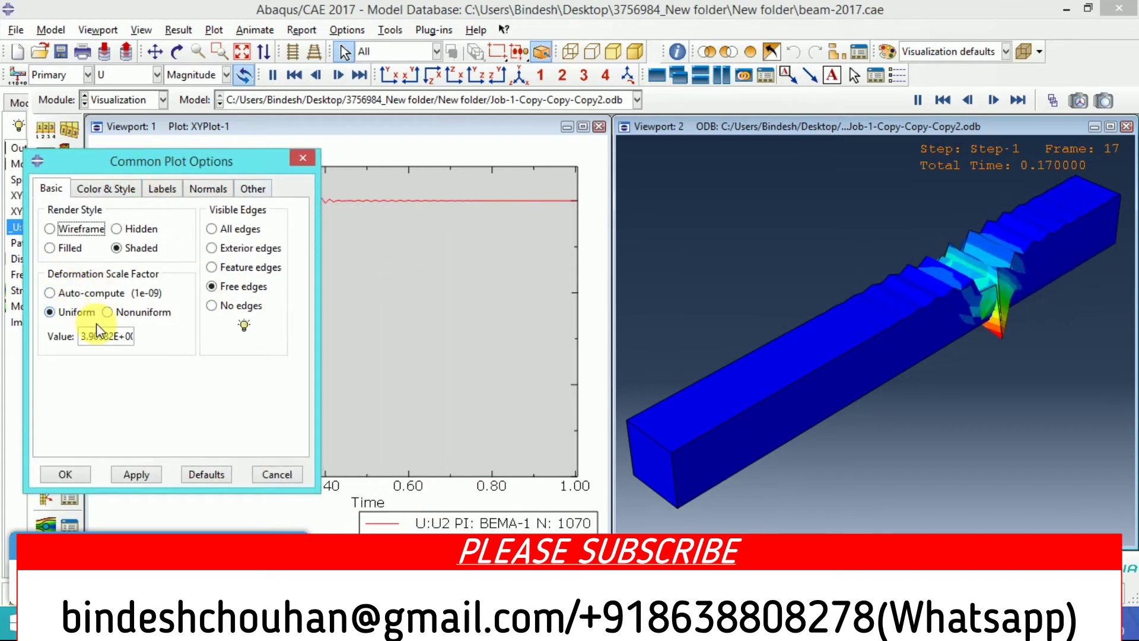
pyautogui.click(71, 293)
pyautogui.click(80, 313)
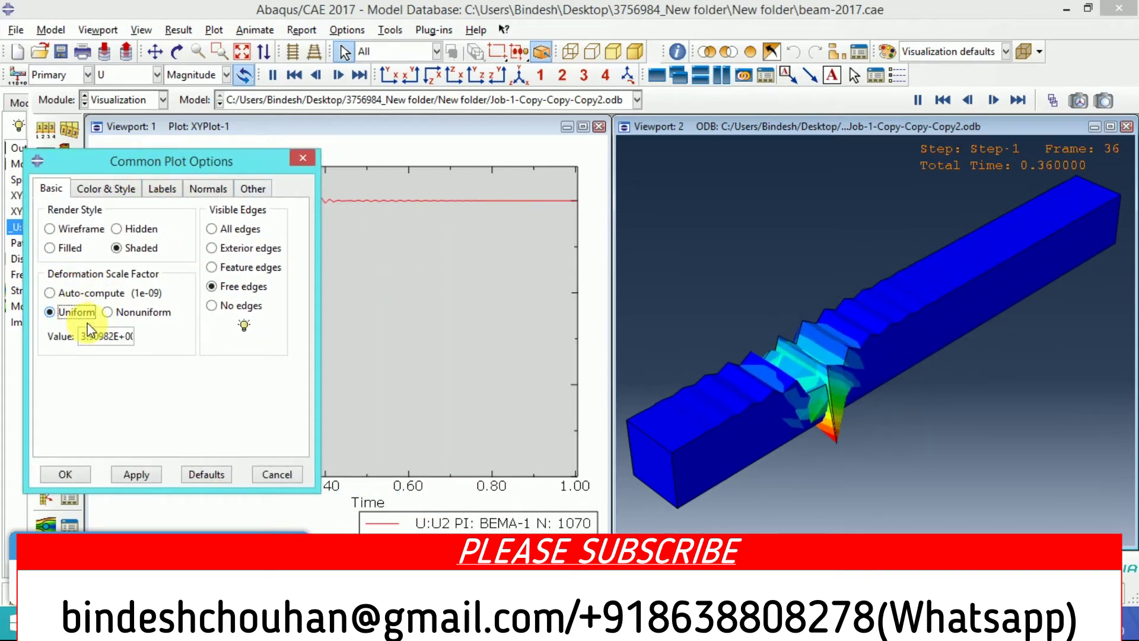
pyautogui.moveTo(83, 334); pyautogui.dragTo(290, 347)
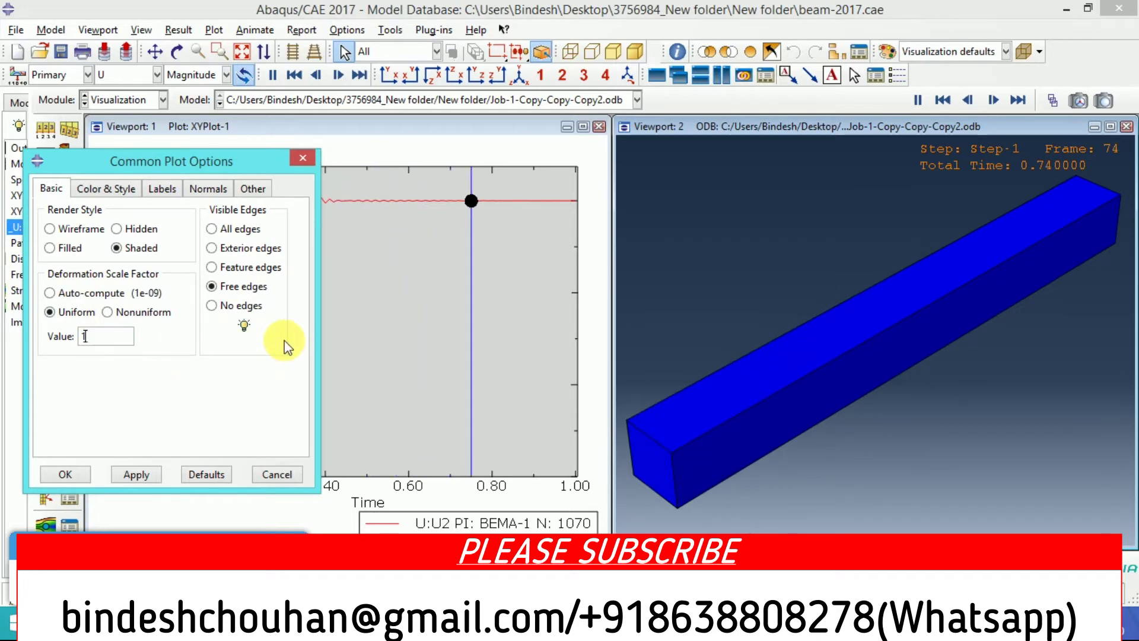
pyautogui.click(65, 475)
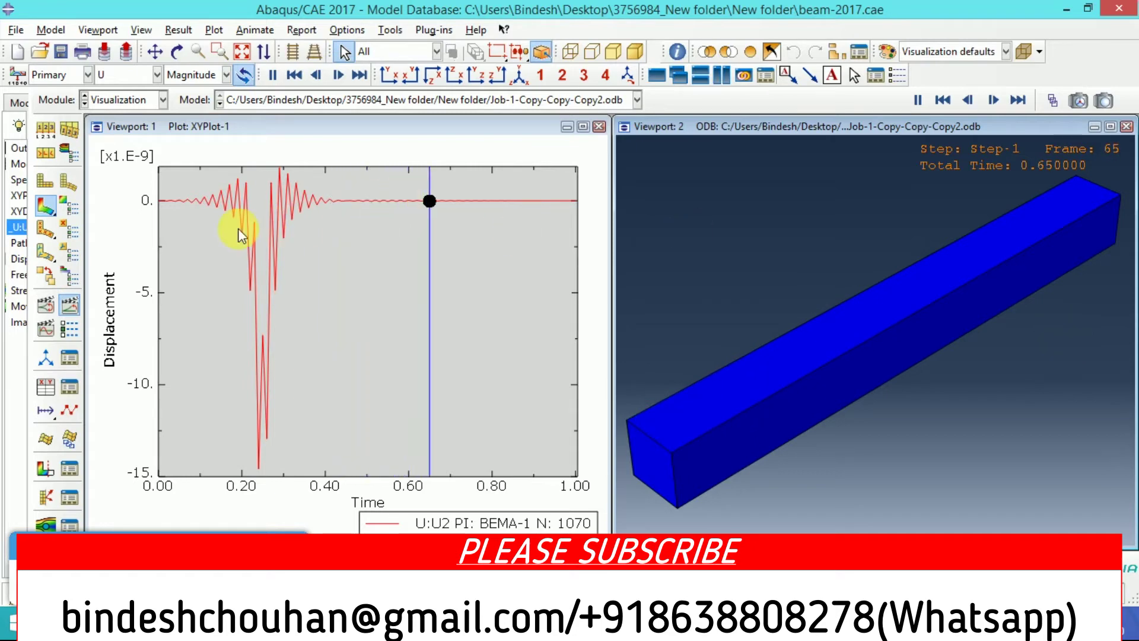
pyautogui.doubleClick(1008, 126)
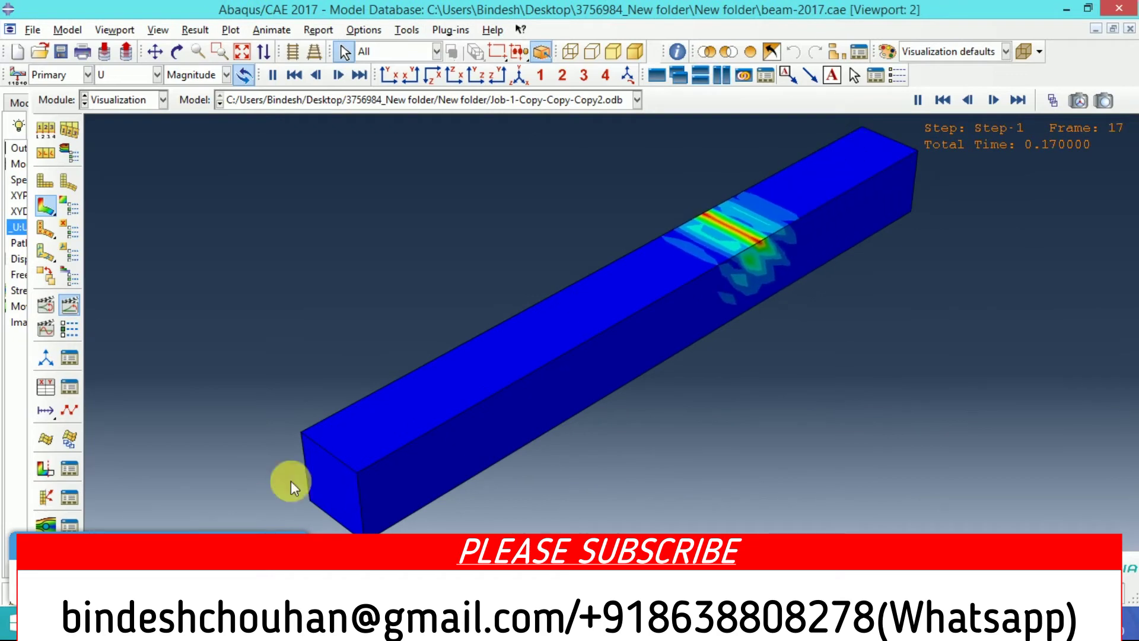
# Step: Cycle the animated beam through end, side, front and isometric views, then widen the results tree
pyautogui.click(389, 74)
pyautogui.click(430, 76)
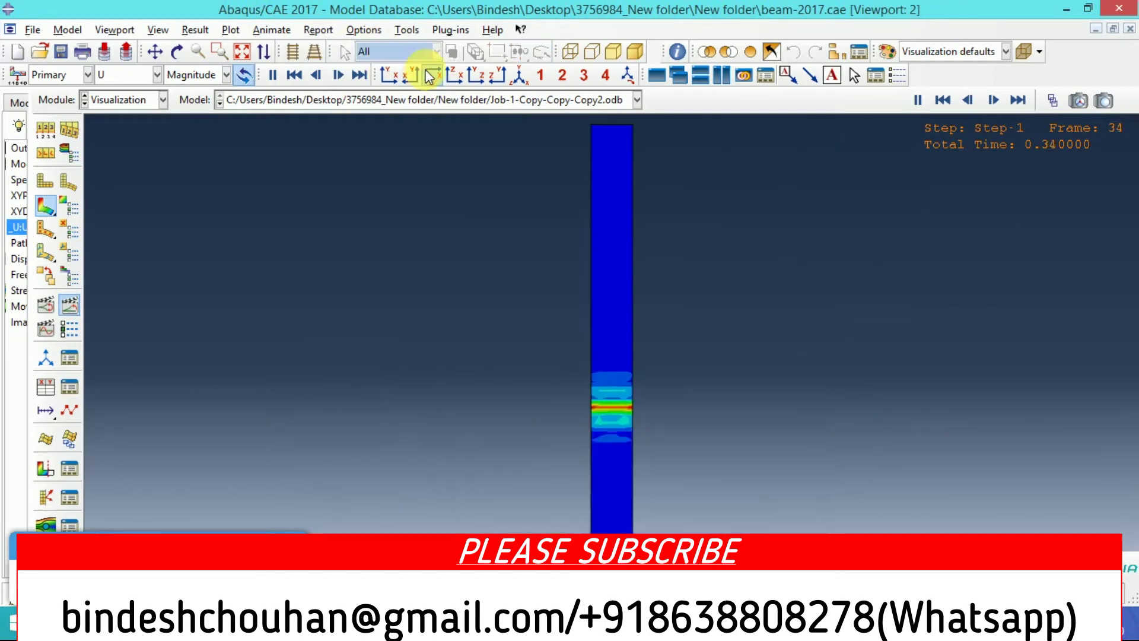
pyautogui.click(472, 76)
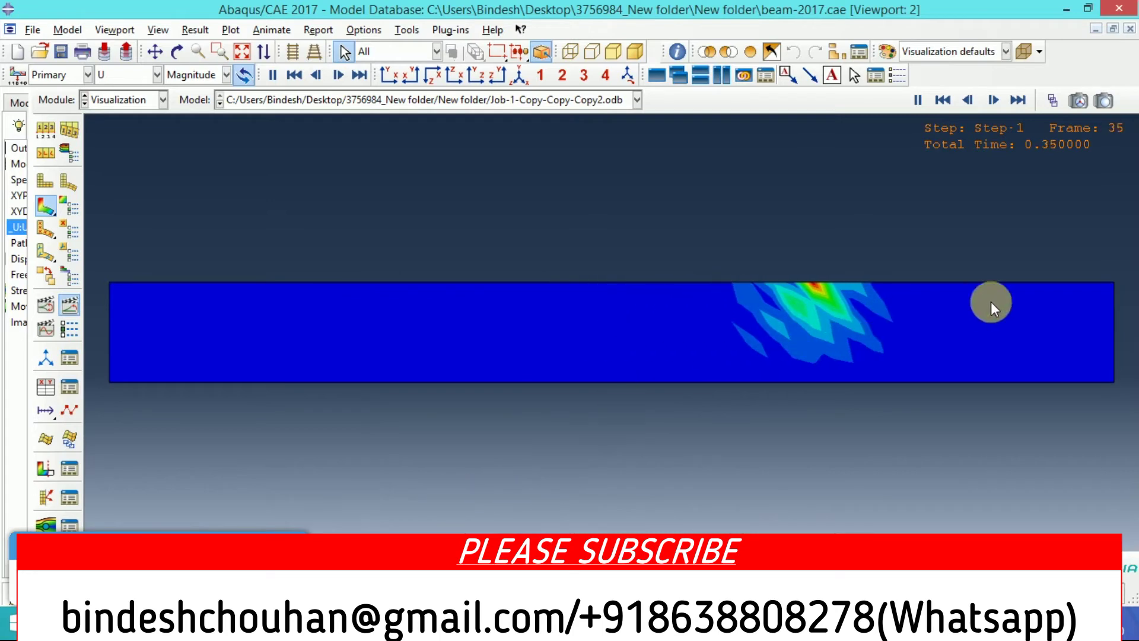
pyautogui.click(412, 73)
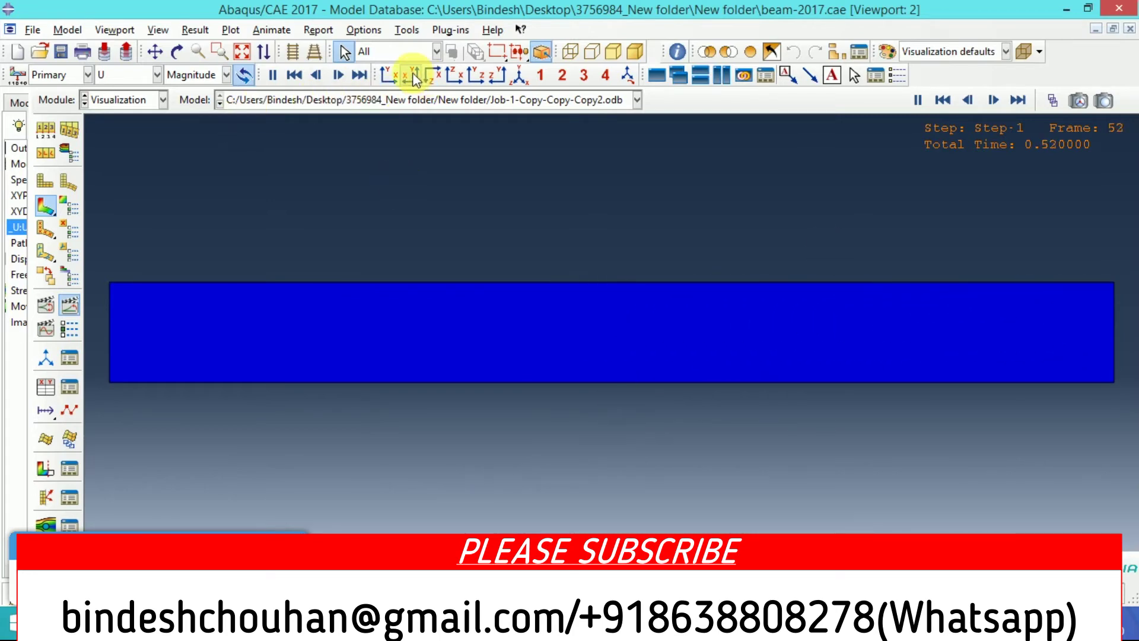
pyautogui.click(438, 73)
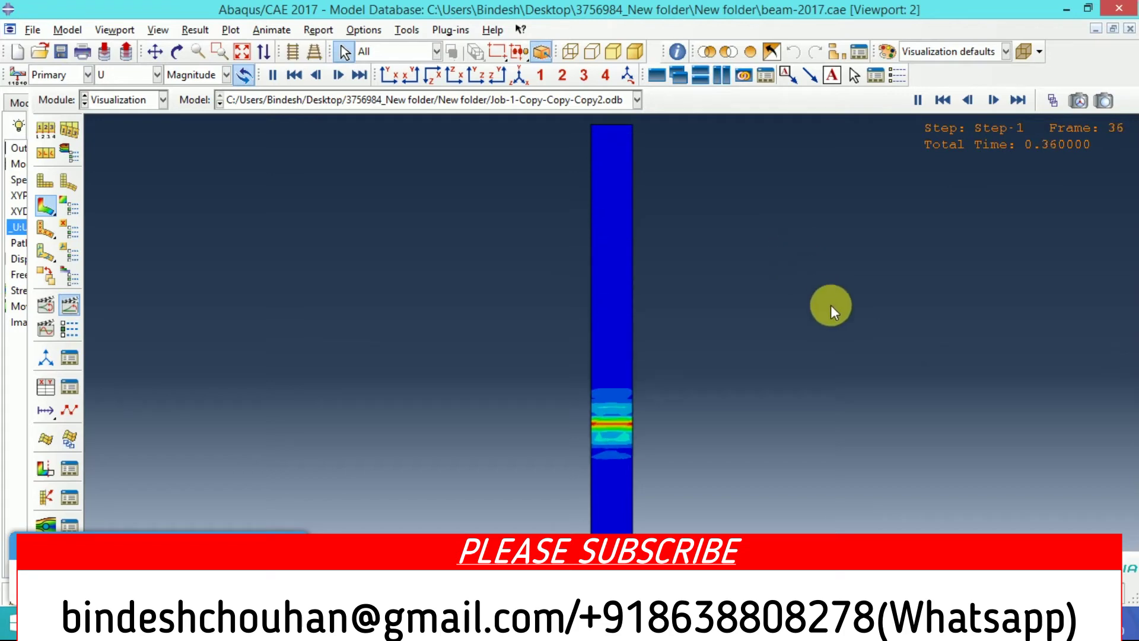
pyautogui.click(518, 75)
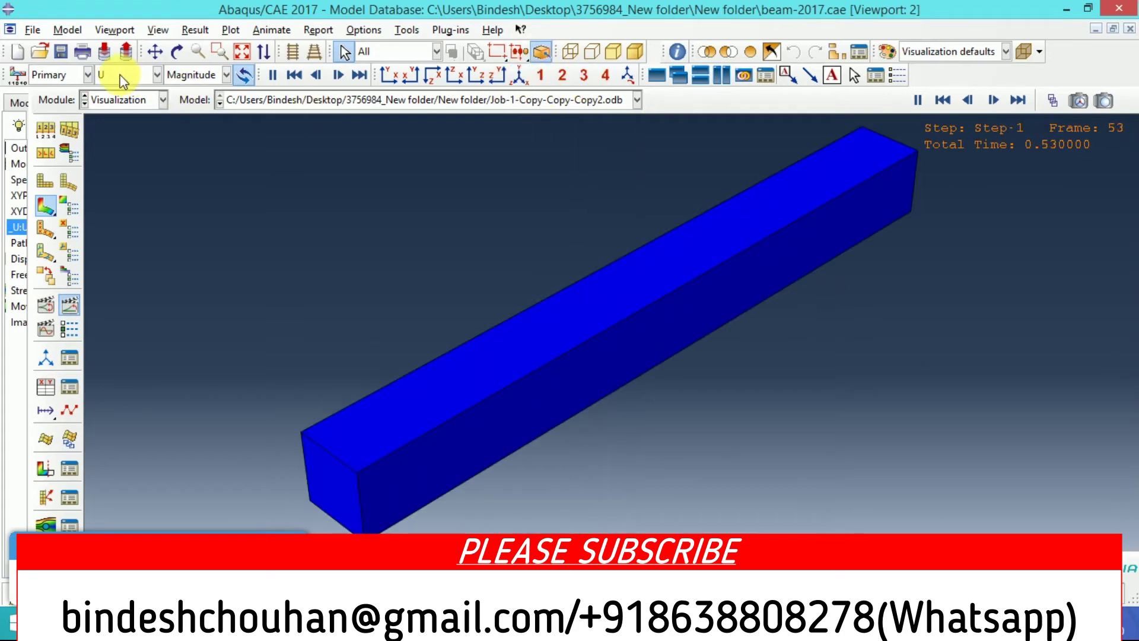
pyautogui.moveTo(40, 150); pyautogui.dragTo(178, 153)
pyautogui.click(279, 98)
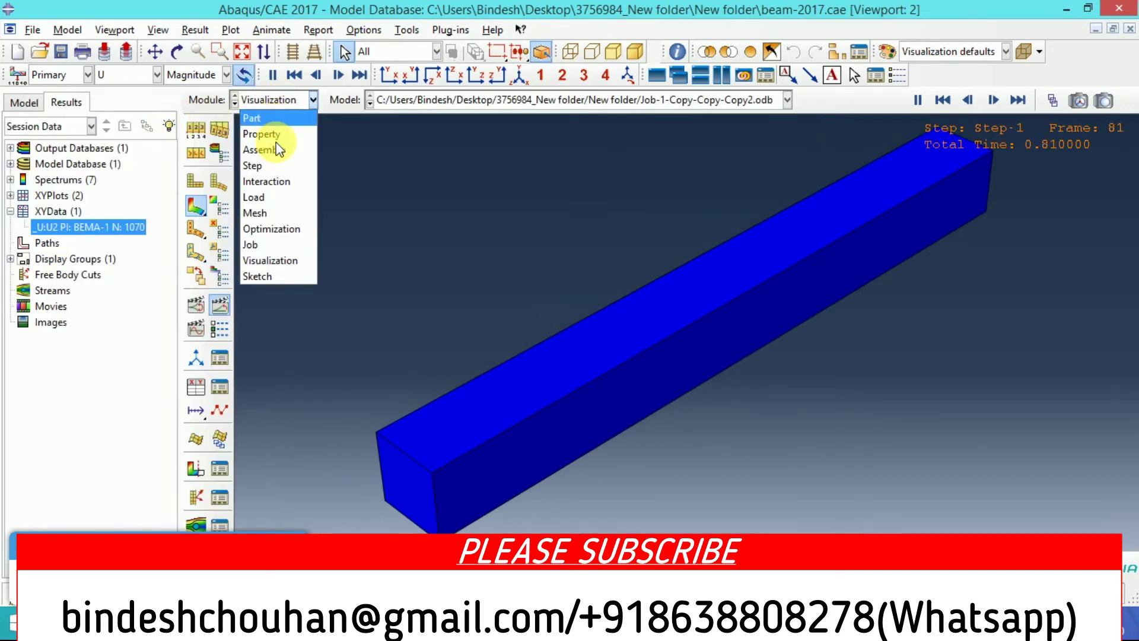
# Step: In the Load module, inspect Load-1's user-defined pressure on Surf-3 with magnitude 1
pyautogui.click(264, 198)
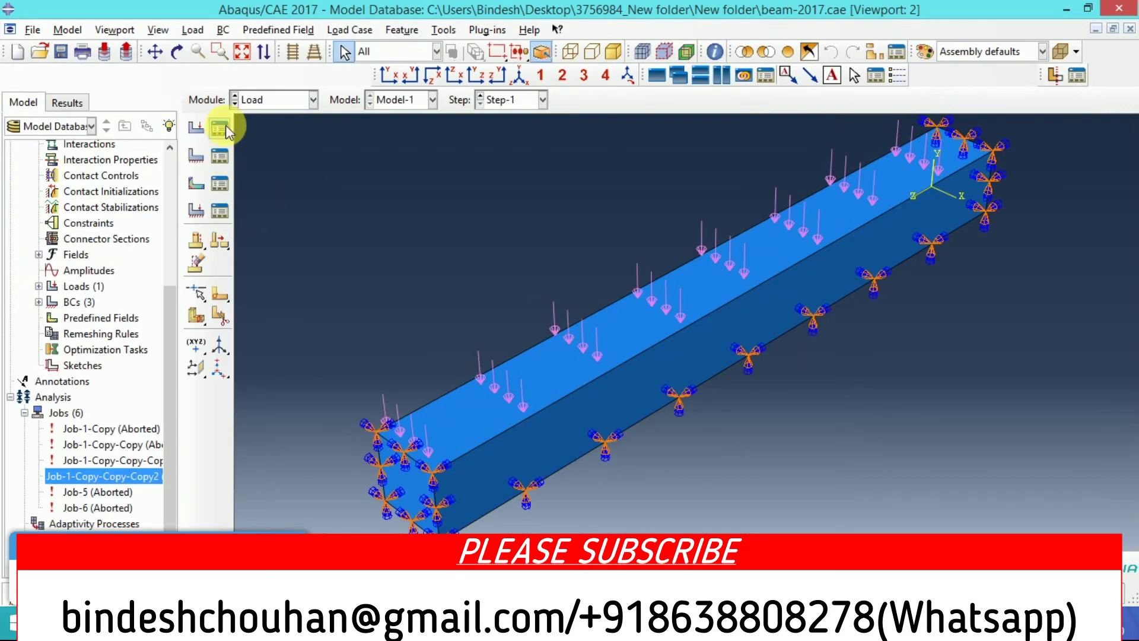
pyautogui.click(225, 129)
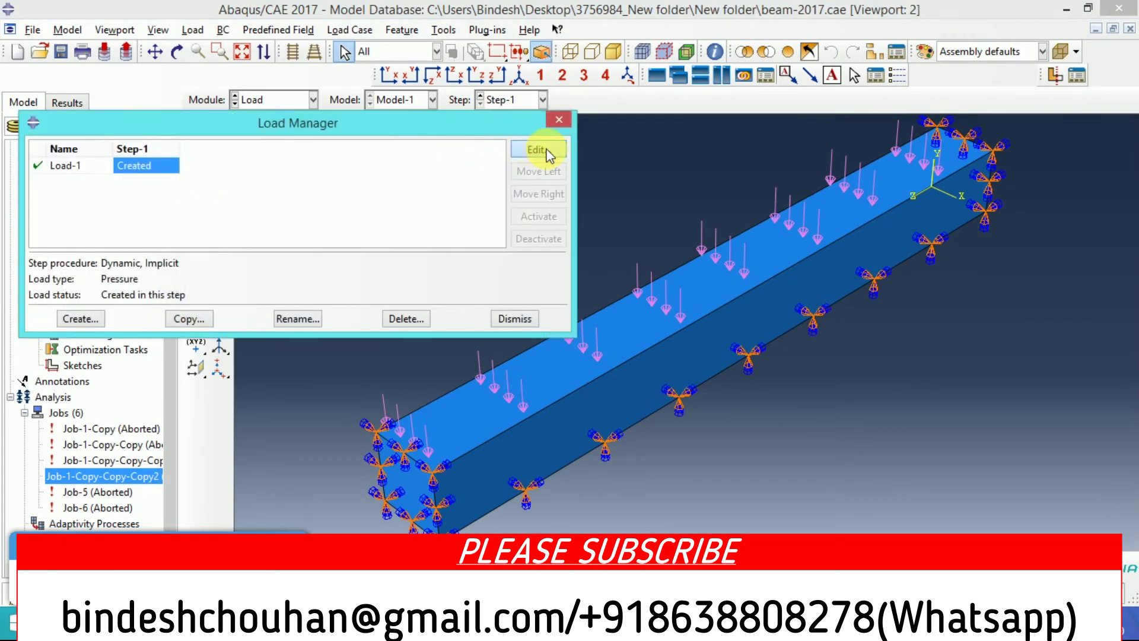
pyautogui.click(538, 149)
pyautogui.moveTo(199, 111); pyautogui.dragTo(286, 91)
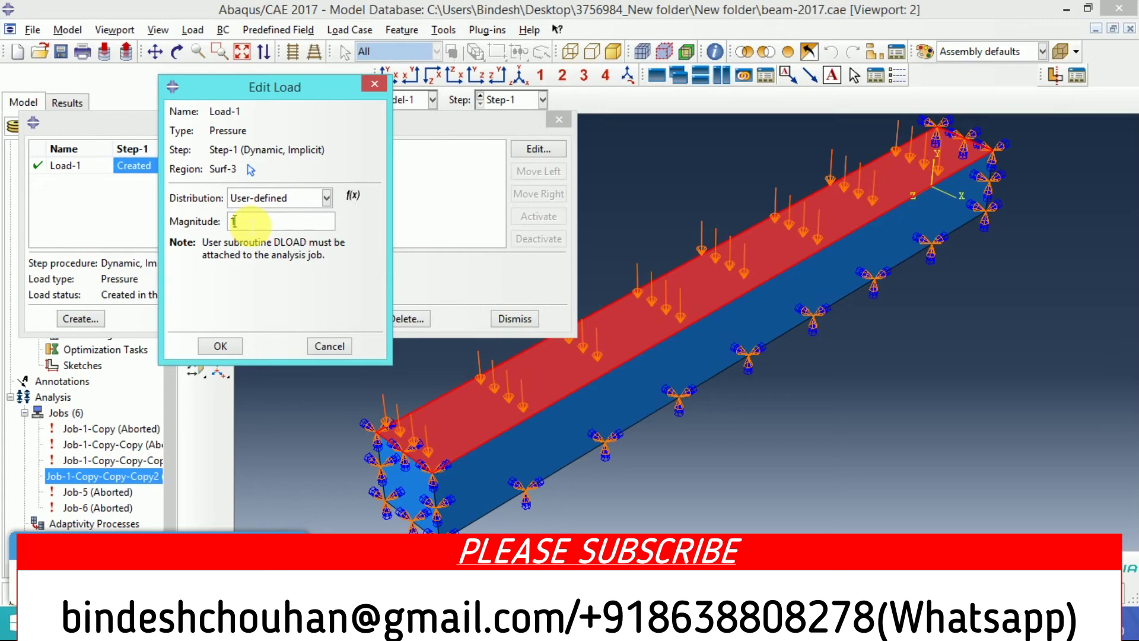
pyautogui.click(215, 343)
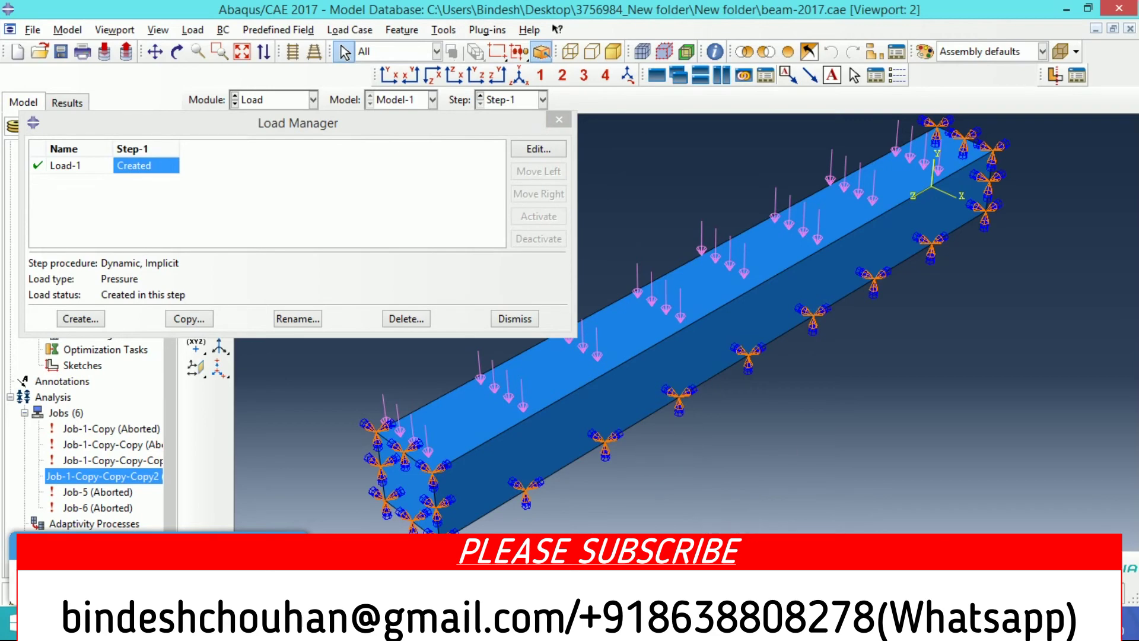
pyautogui.moveTo(501, 124); pyautogui.dragTo(313, 167)
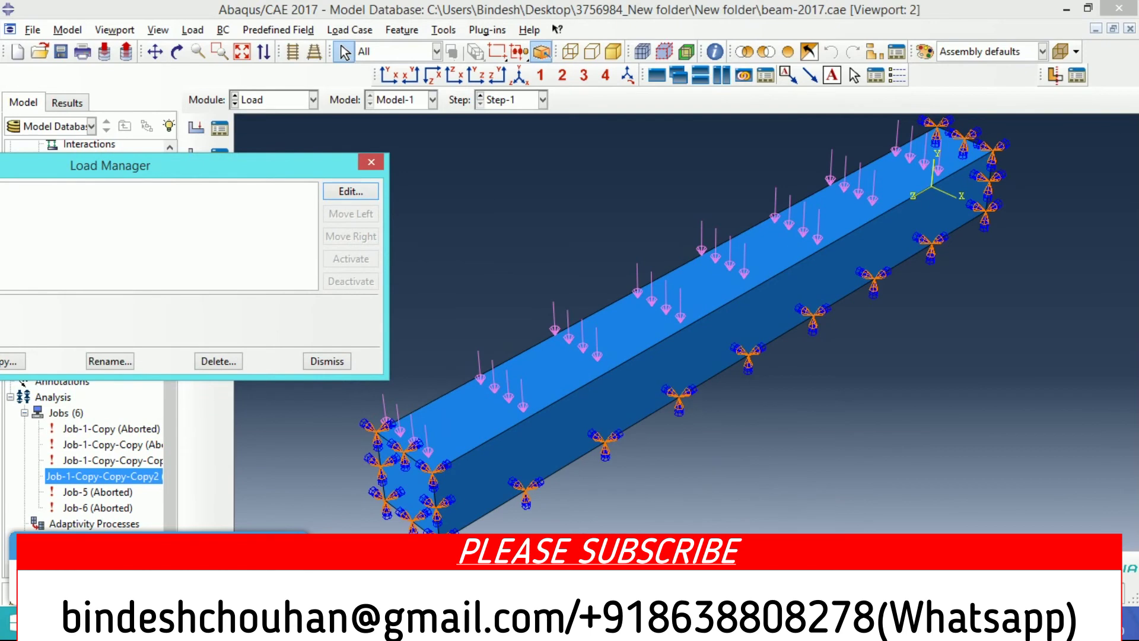
pyautogui.moveTo(812, 629)
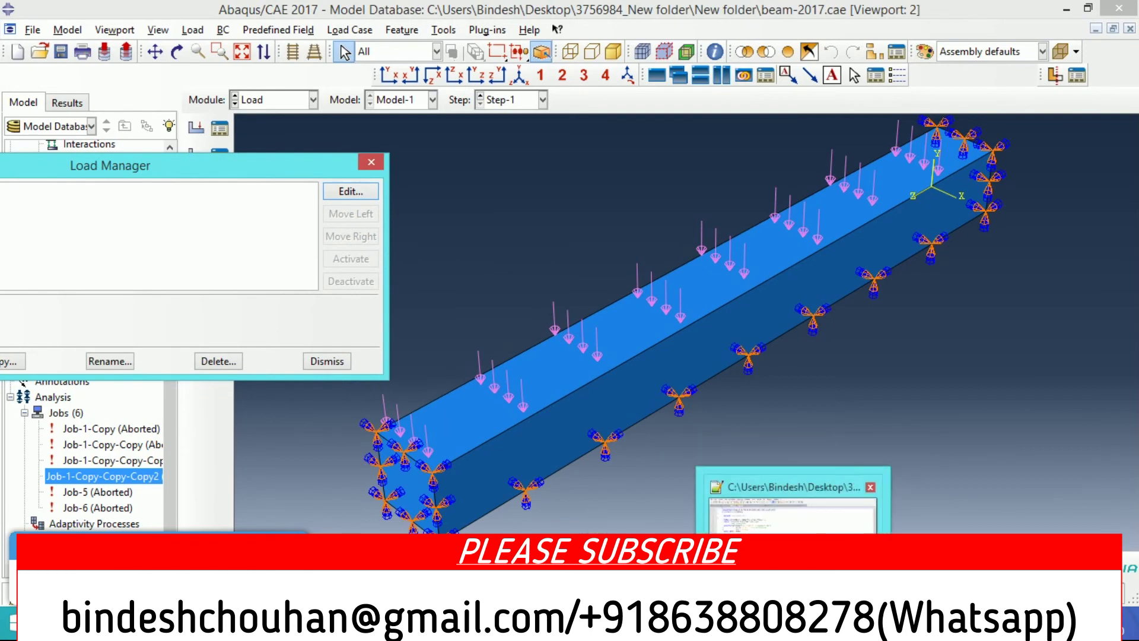
# Step: Highlight the 250000 rPressure value on line 10 of dloadCopy.for, then minimize Notepad++
pyautogui.click(812, 510)
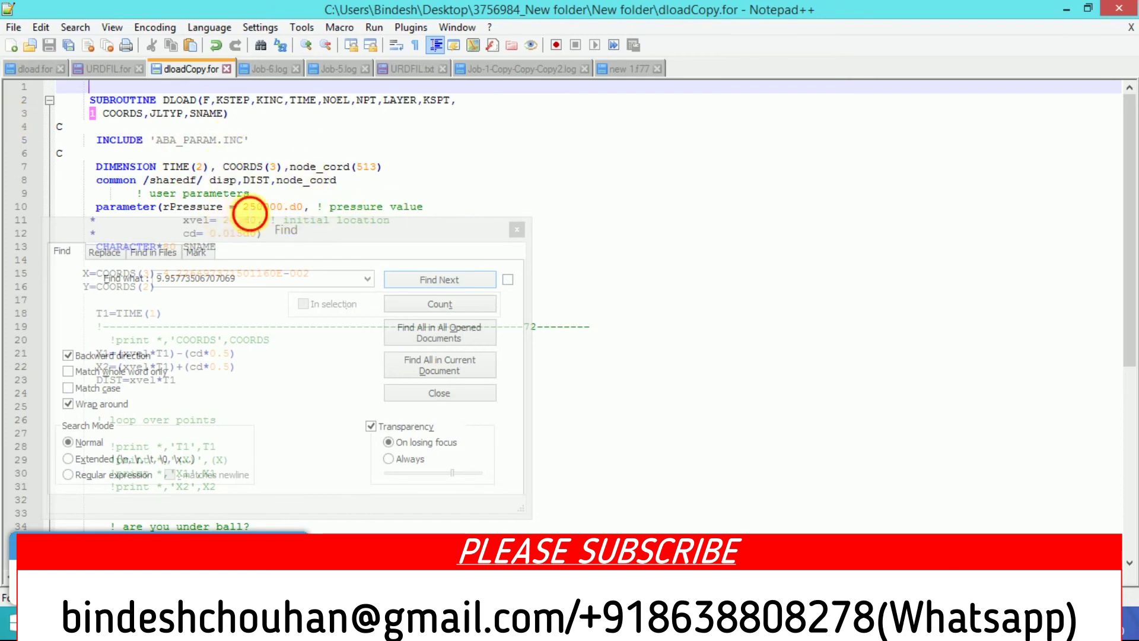
pyautogui.click(245, 207)
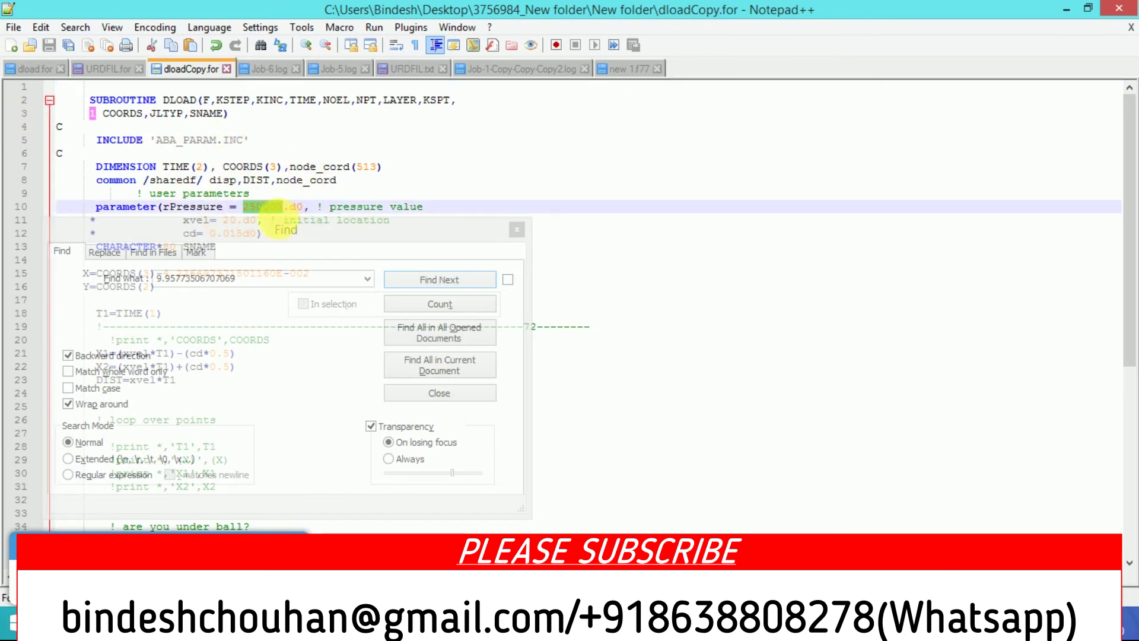
pyautogui.click(263, 241)
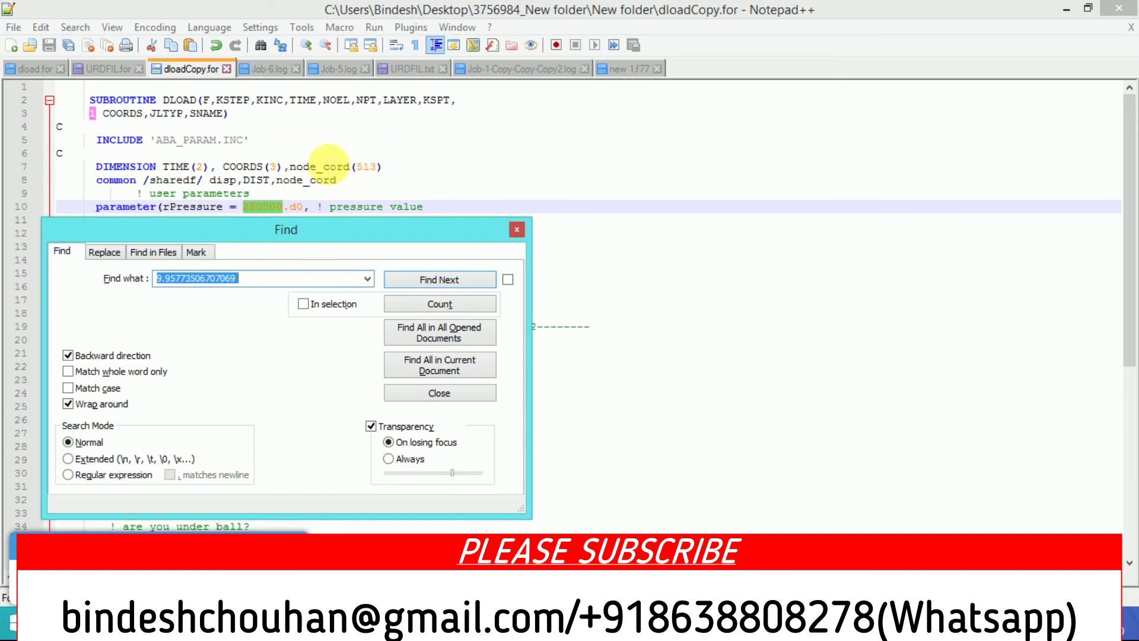
pyautogui.click(1066, 13)
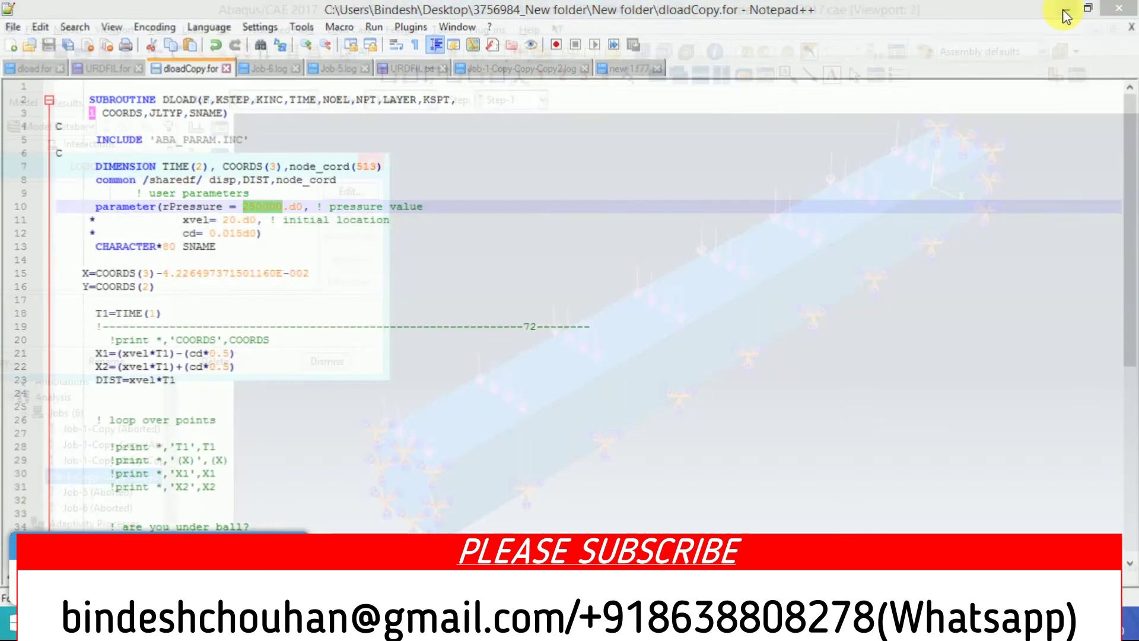
# Step: Reposition the Load Manager listing Load-1 in Step-1 fully on screen beside the beam
pyautogui.moveTo(262, 178); pyautogui.dragTo(315, 165)
pyautogui.scroll(4, 961, 241)
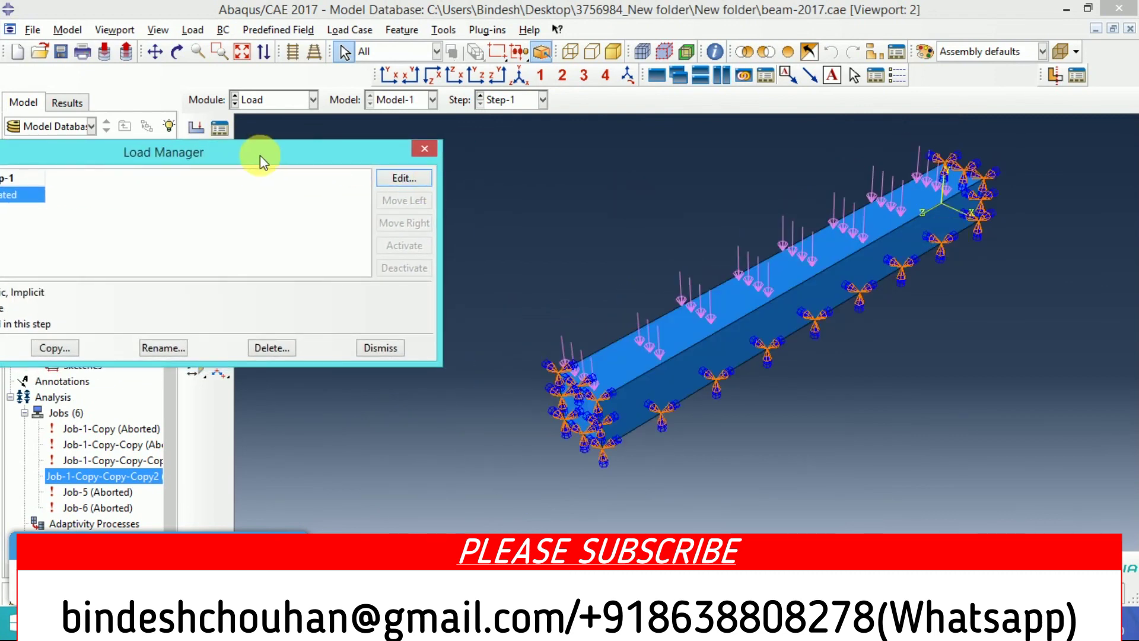
pyautogui.scroll(-2, 596, 407)
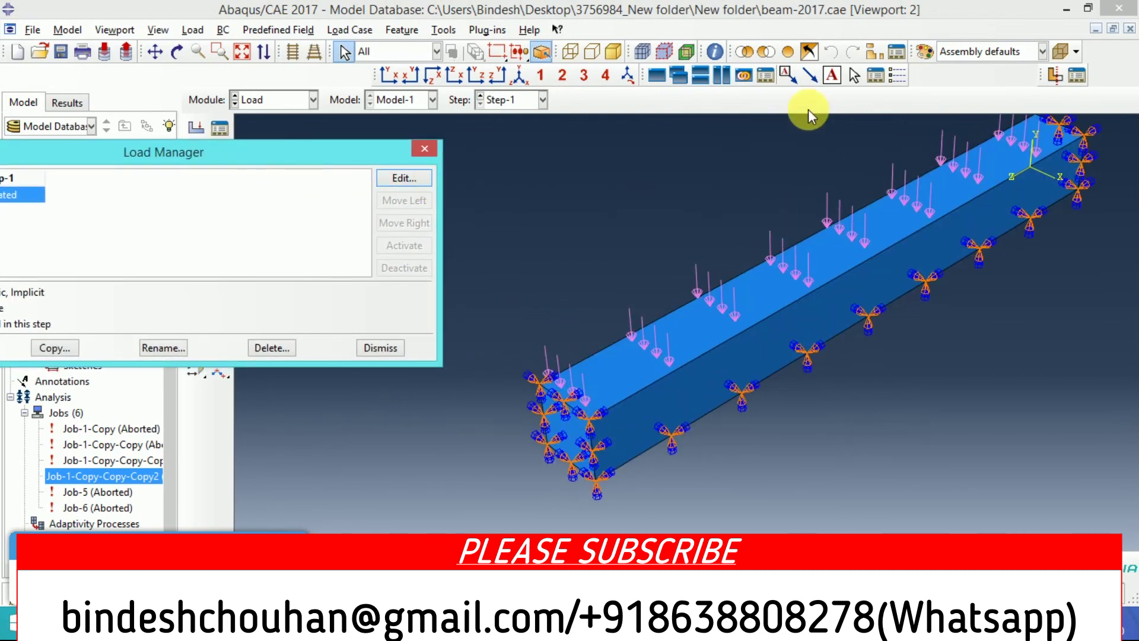
pyautogui.moveTo(321, 156); pyautogui.dragTo(466, 191)
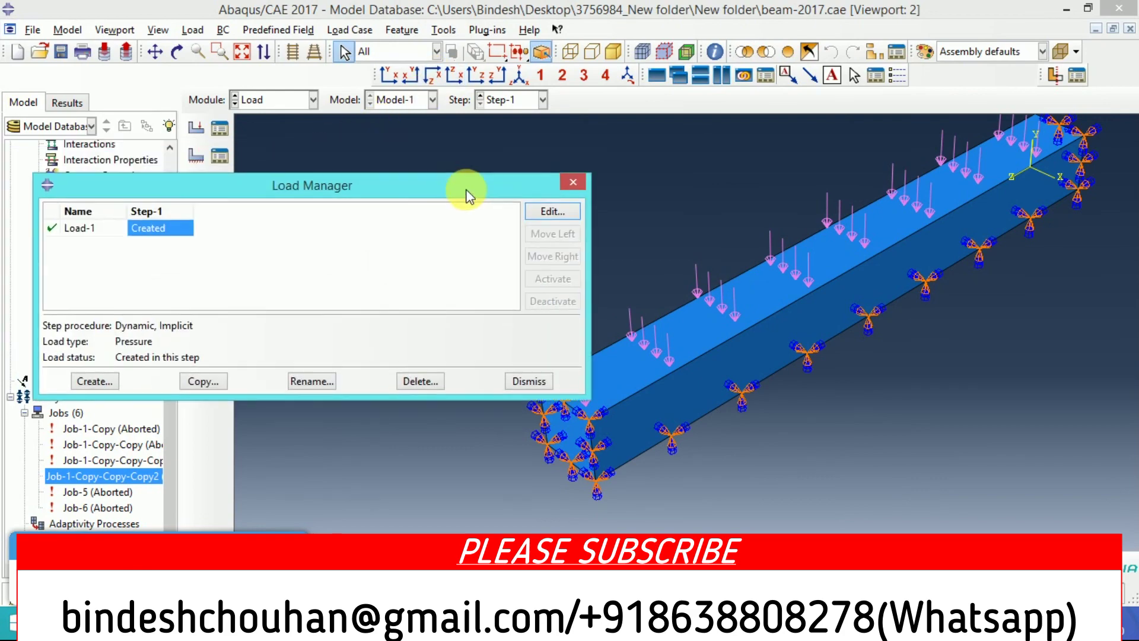